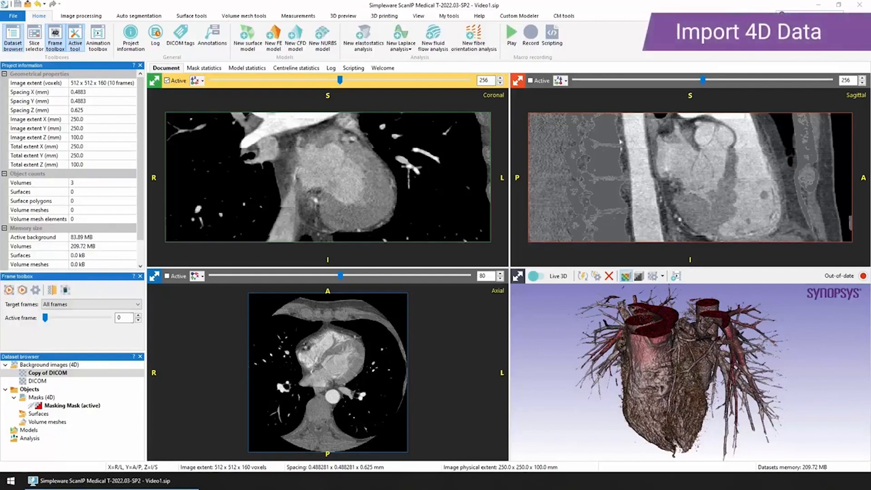
# Start a new project from DICOM images and scan the folder "504-SS Segment 30-75 BPM 0.625mm-73076".
pyautogui.click(390, 67)
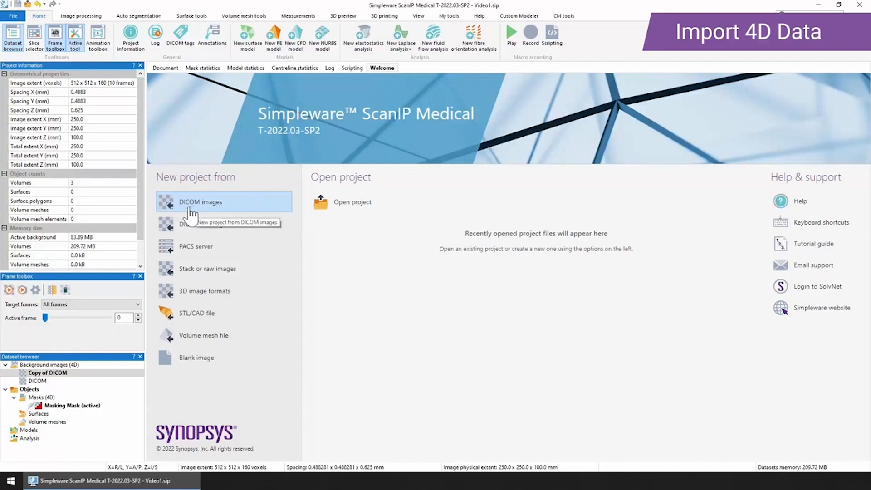
pyautogui.click(249, 211)
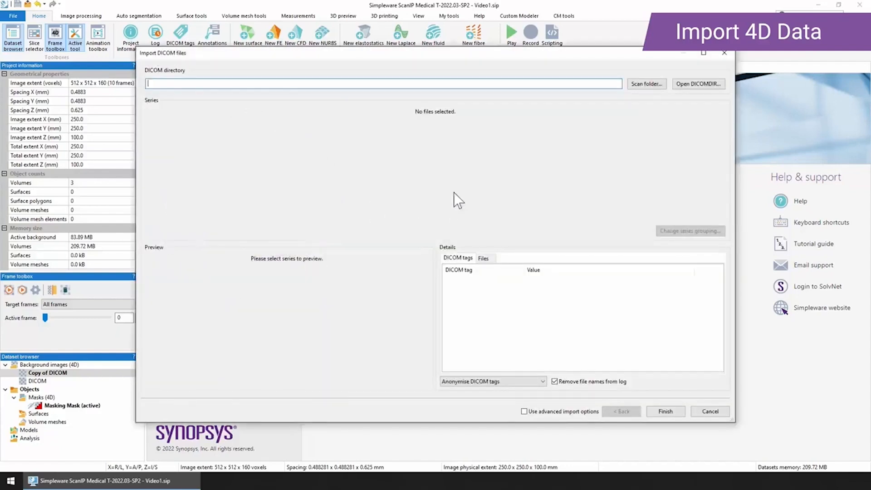
pyautogui.click(648, 84)
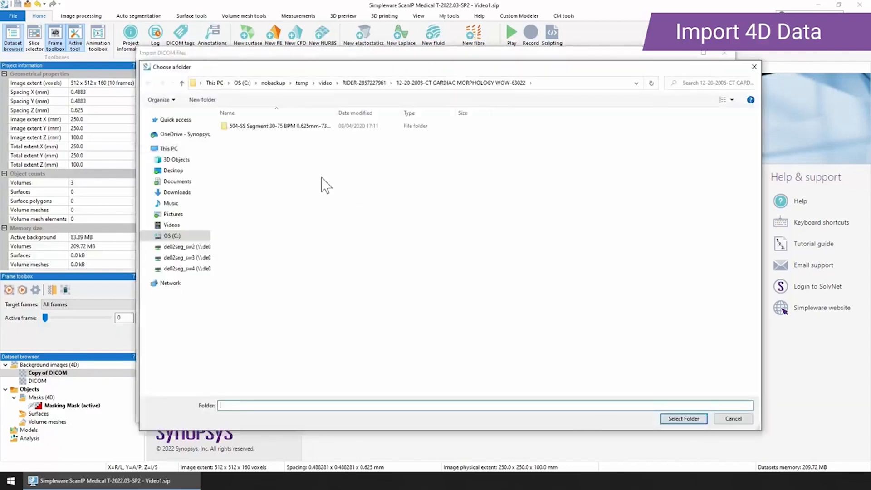
pyautogui.click(293, 127)
pyautogui.click(687, 419)
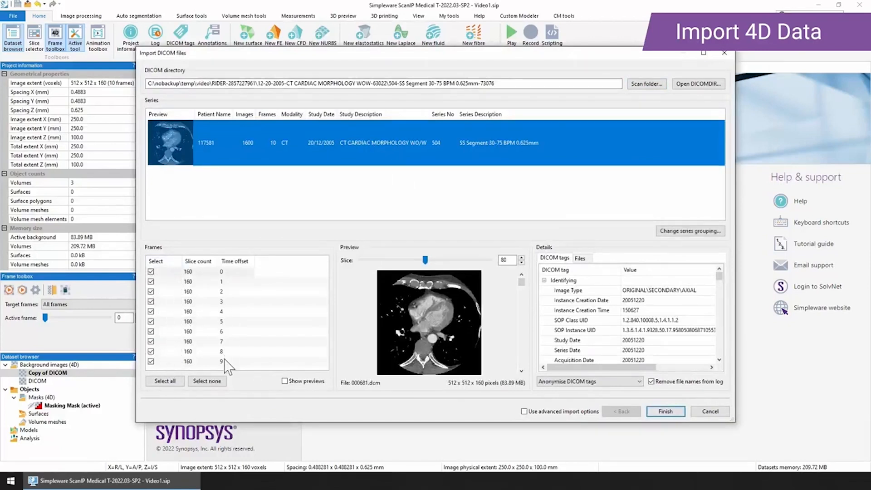
# Preview time frames 0 and 2 at slices 113 and 111, and cancel the import to return to the open document.
pyautogui.click(223, 271)
pyautogui.moveTo(426, 260); pyautogui.dragTo(451, 260)
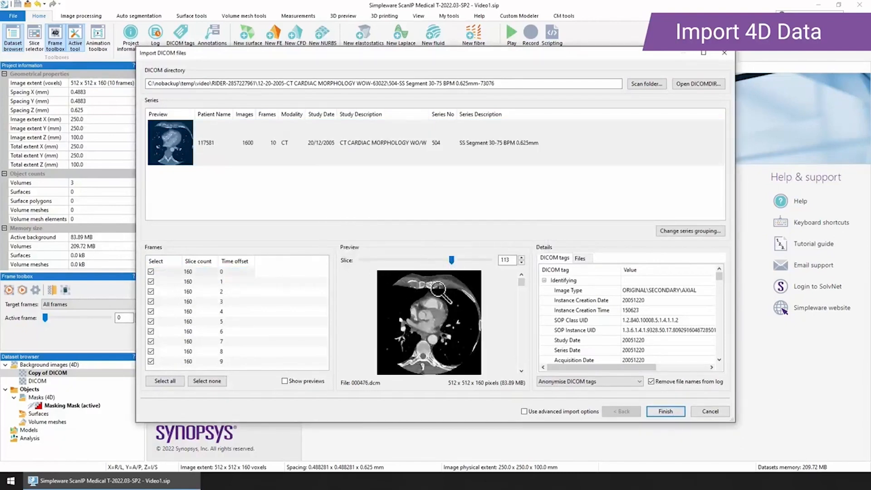
pyautogui.click(190, 292)
pyautogui.click(190, 292)
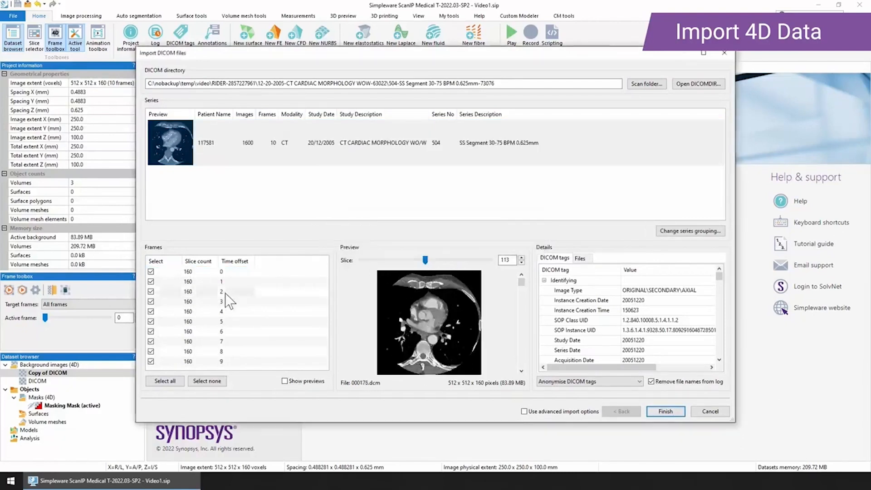
pyautogui.click(446, 261)
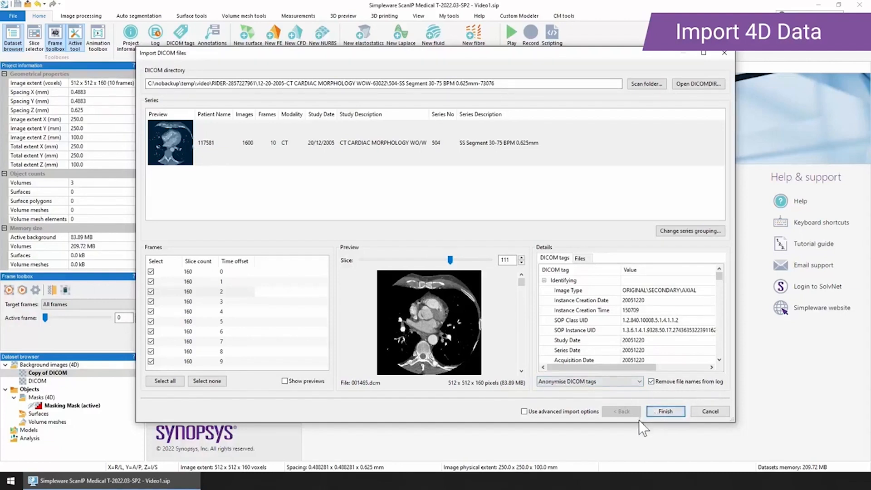
pyautogui.click(726, 412)
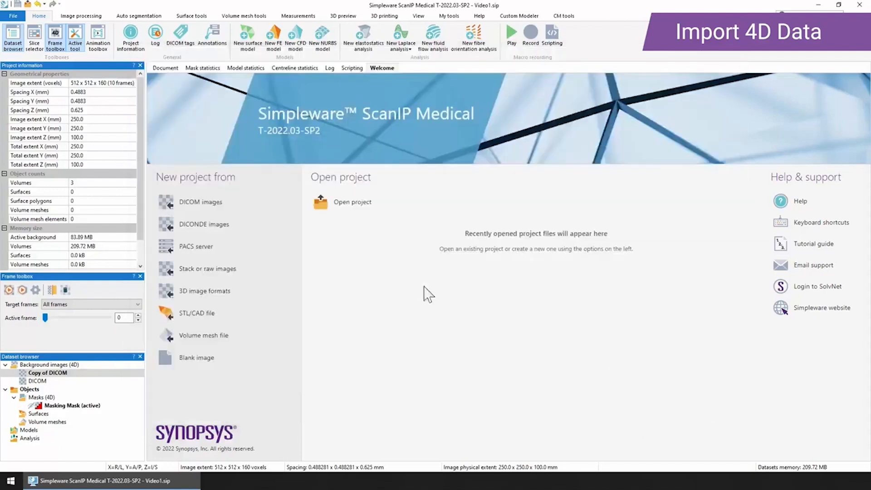
pyautogui.click(168, 68)
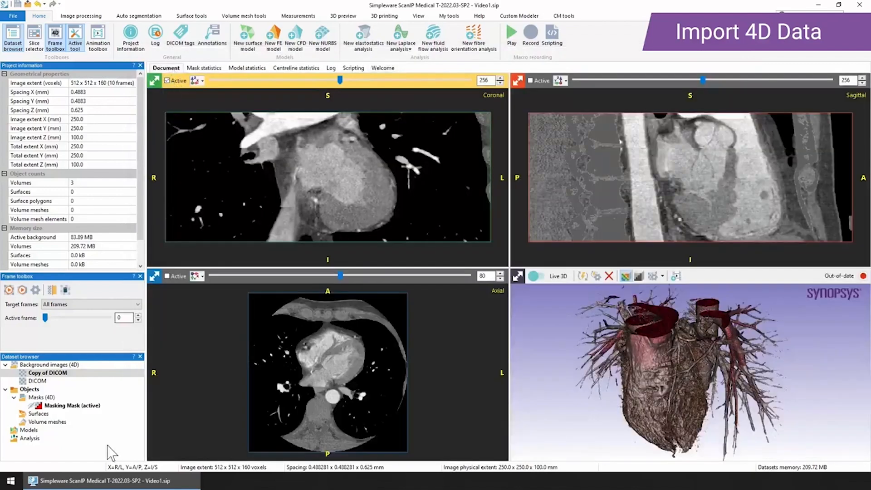
# Make the DICOM background image active and review its frames and the time-between-frames setting.
pyautogui.click(36, 381)
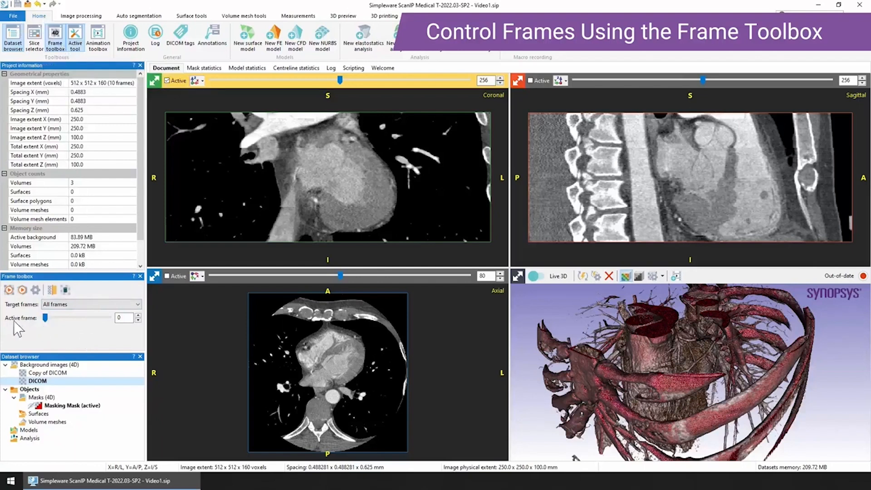
pyautogui.moveTo(45, 317)
pyautogui.mouseDown()
pyautogui.moveTo(102, 317)
pyautogui.moveTo(44, 316)
pyautogui.mouseUp()
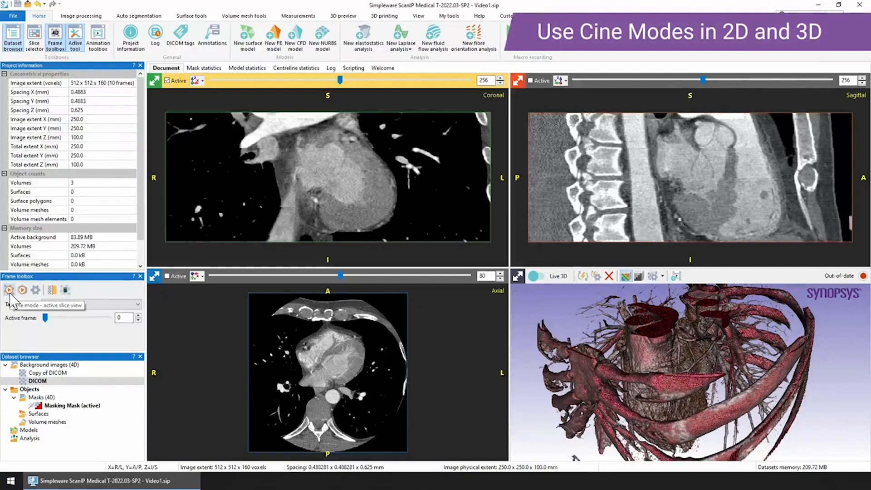
pyautogui.click(37, 290)
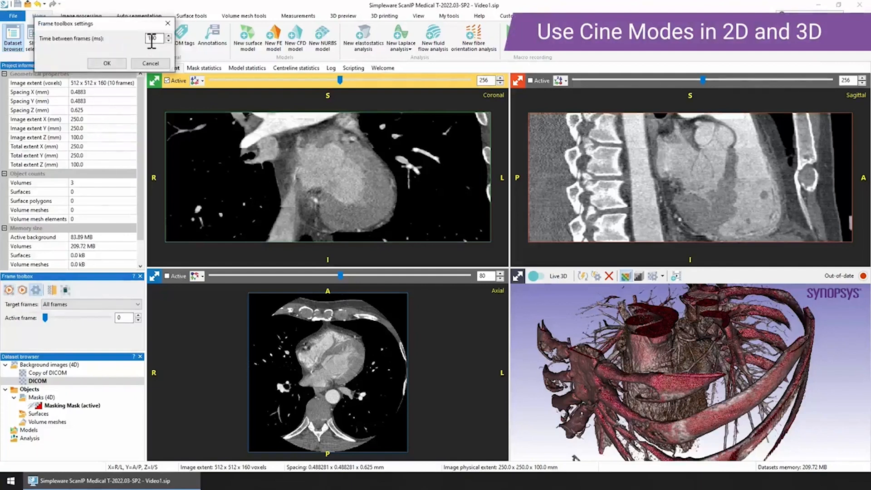
pyautogui.click(167, 22)
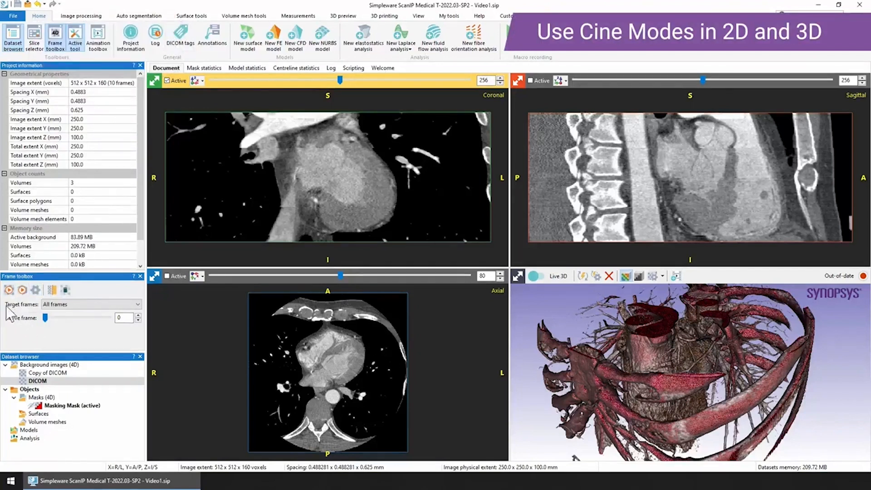
# Play the 2D cine mode in the sagittal view, move to slice 242 during playback, and stop it.
pyautogui.click(540, 80)
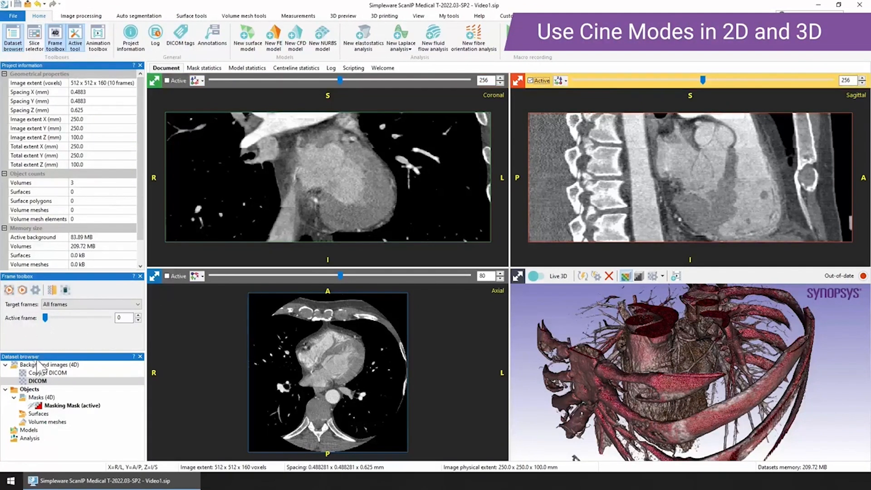
pyautogui.click(9, 290)
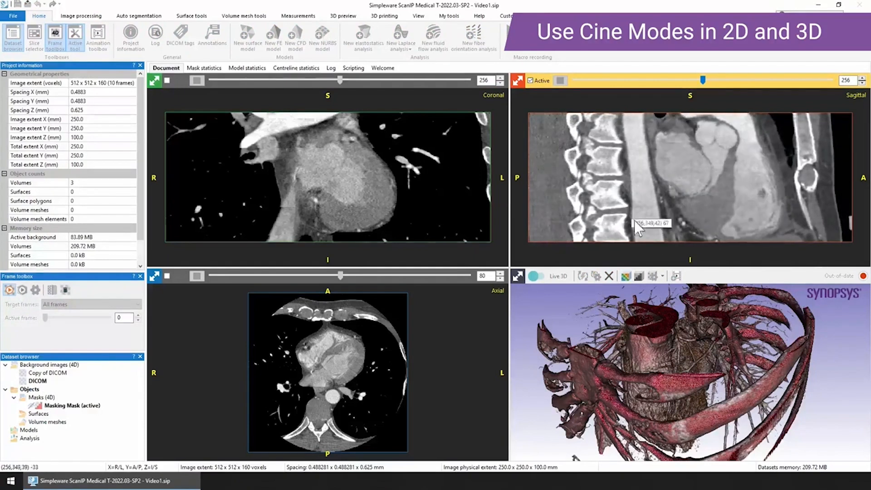
pyautogui.moveTo(703, 80)
pyautogui.mouseDown()
pyautogui.moveTo(733, 82)
pyautogui.moveTo(697, 81)
pyautogui.mouseUp()
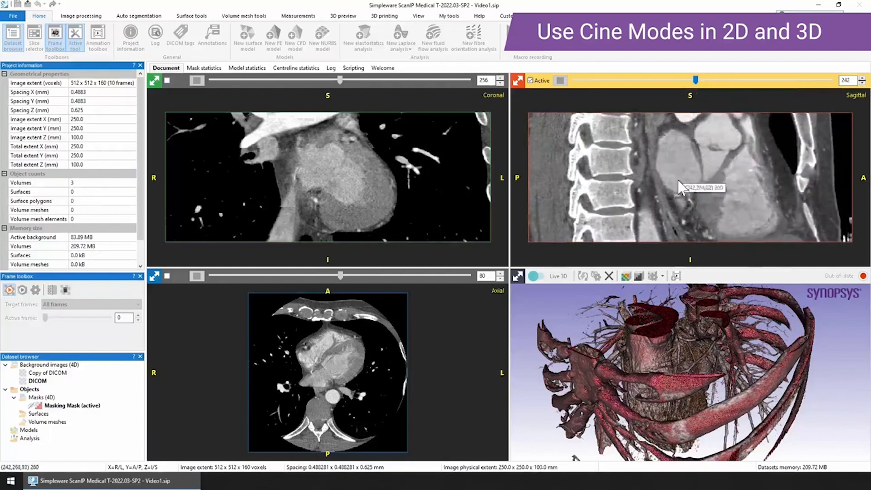
pyautogui.click(9, 291)
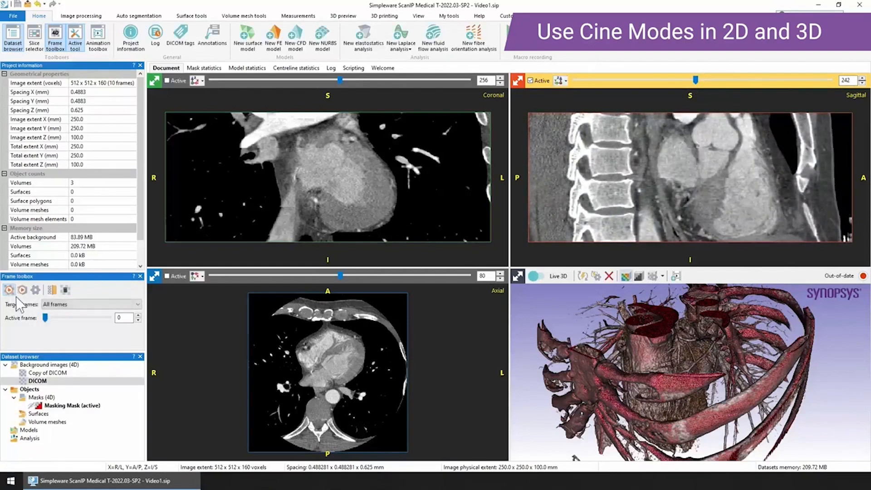
# Activate the Copy of DICOM background and play the 3D cine mode, viewing the beating heart from several angles before stopping it.
pyautogui.click(36, 373)
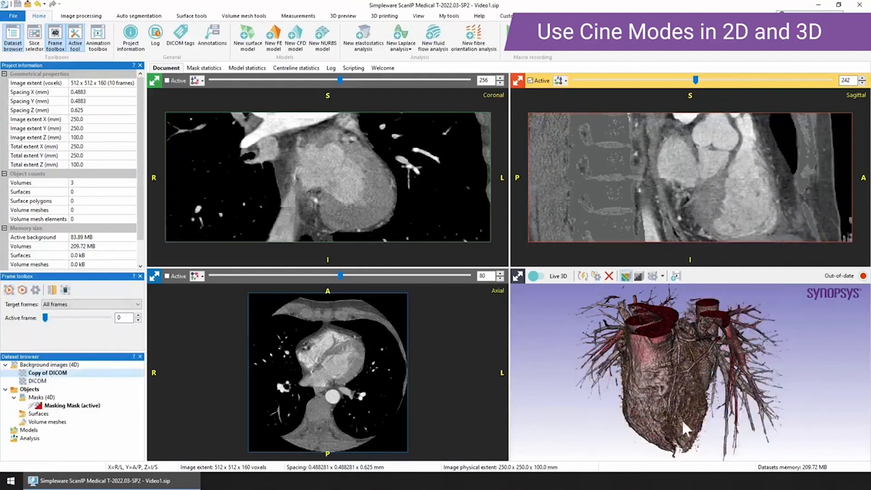
pyautogui.click(21, 290)
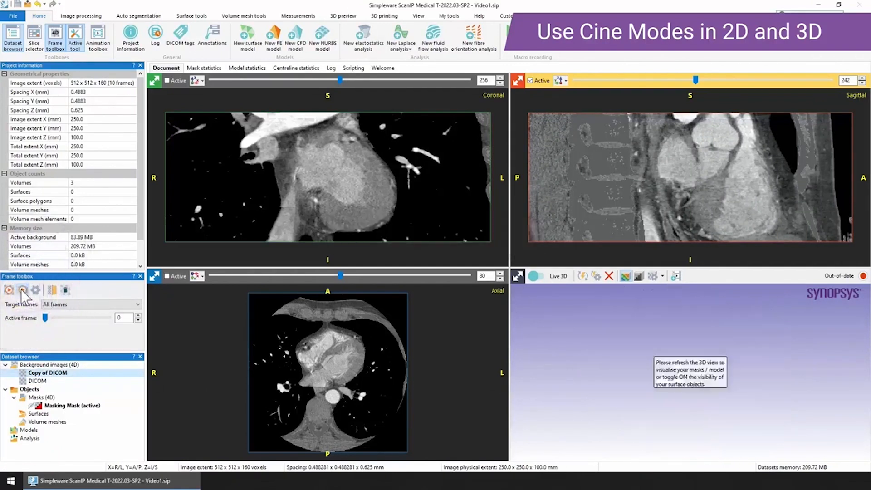
pyautogui.moveTo(766, 416); pyautogui.dragTo(592, 394)
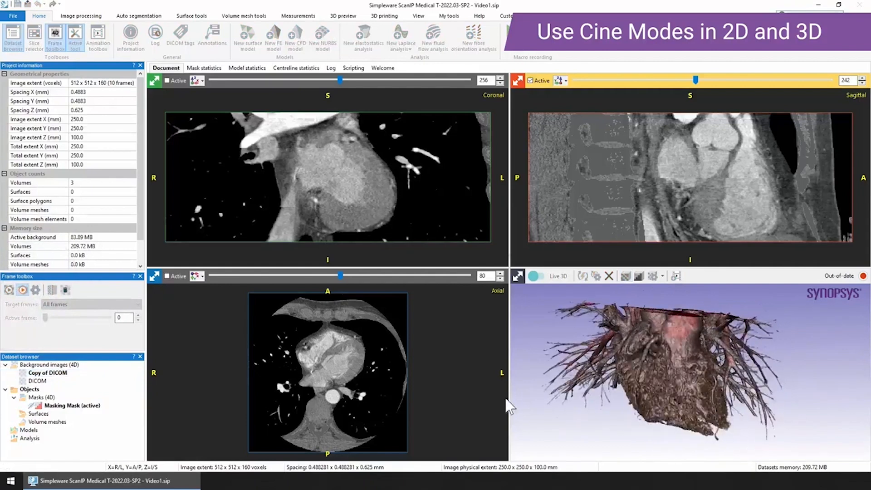
pyautogui.moveTo(557, 415); pyautogui.dragTo(613, 445)
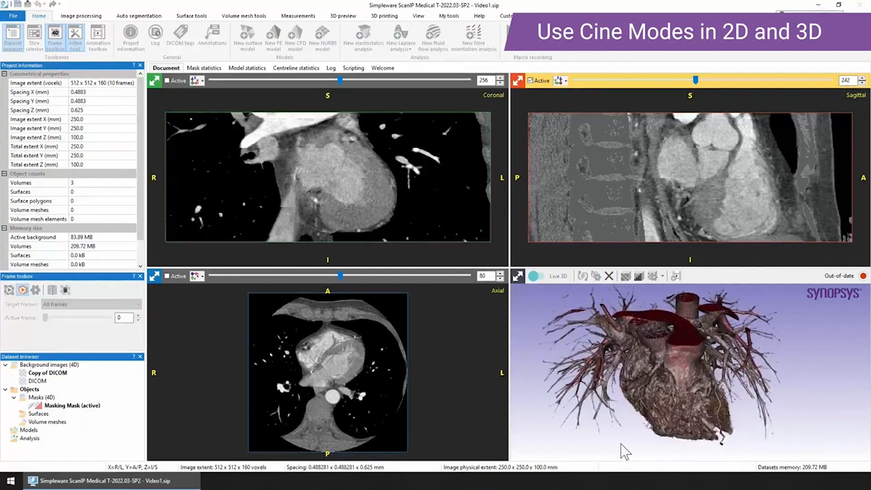
pyautogui.moveTo(791, 416); pyautogui.dragTo(595, 418)
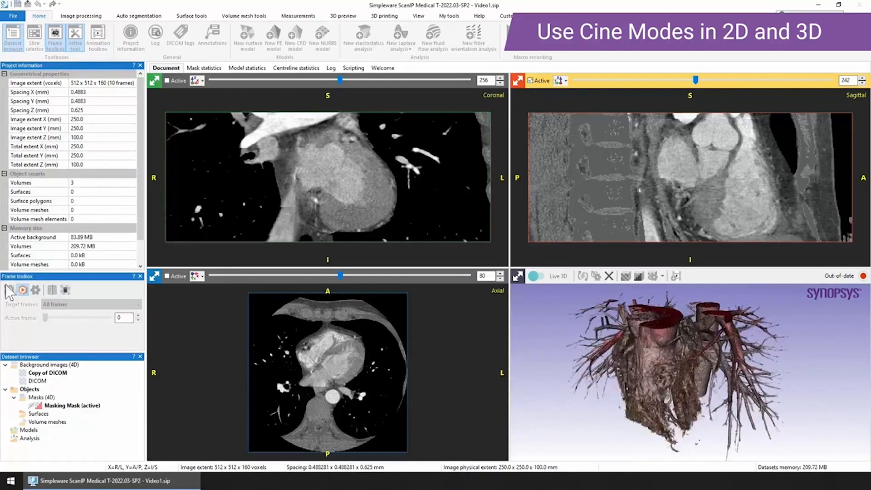
pyautogui.click(21, 290)
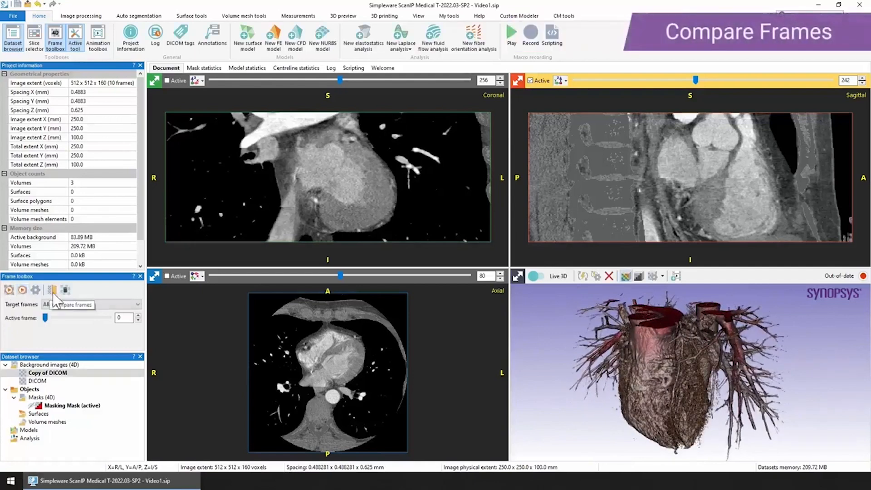
# Reactivate the DICOM background, set the sagittal slice to 256, and maximize the sagittal view.
pyautogui.click(42, 382)
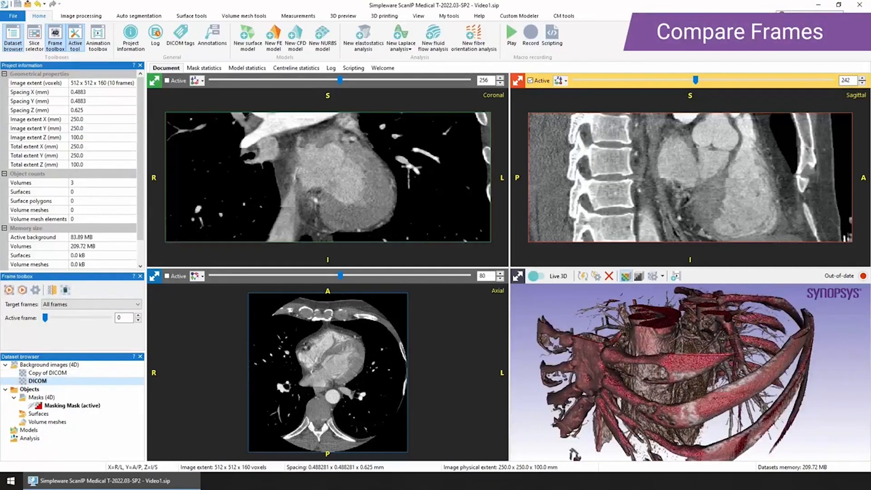
pyautogui.moveTo(853, 80); pyautogui.dragTo(819, 81)
pyautogui.write('256')
pyautogui.press('Return')
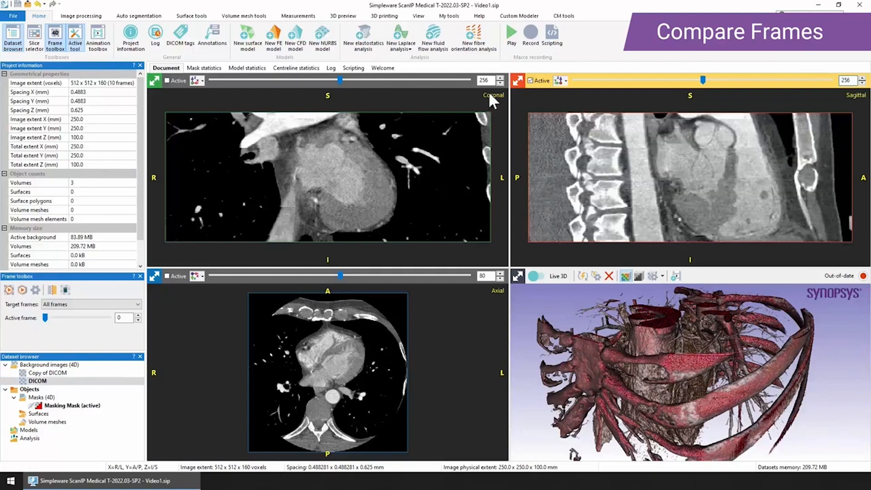
pyautogui.click(518, 81)
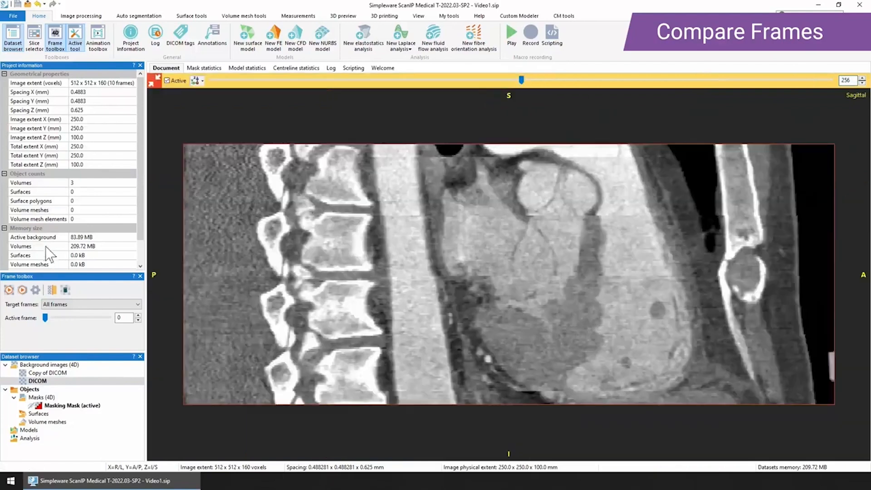
# Compare frame 4 with frame 1 side by side in the sagittal view at slice 266, and exit the comparison.
pyautogui.click(51, 291)
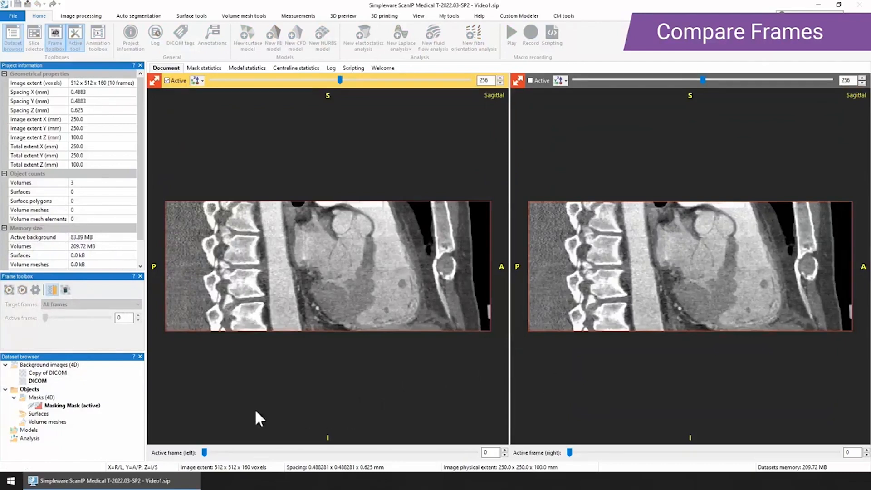
pyautogui.moveTo(205, 452); pyautogui.dragTo(313, 458)
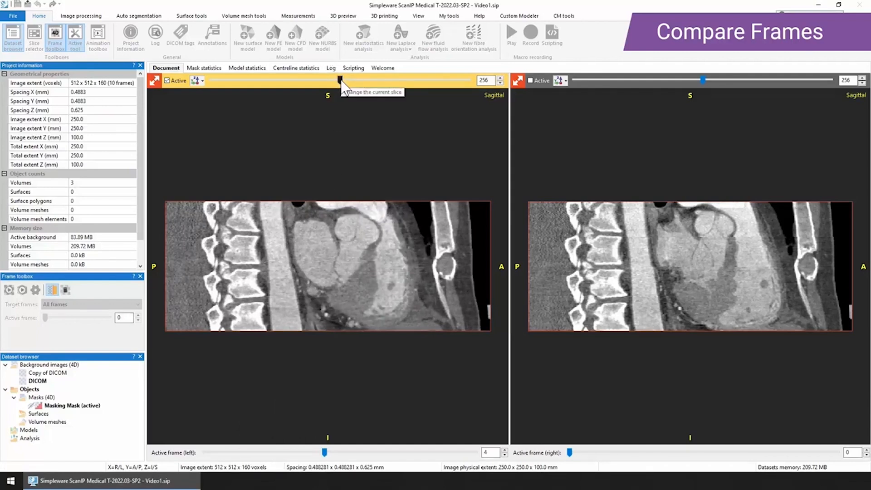
pyautogui.moveTo(340, 80)
pyautogui.mouseDown()
pyautogui.moveTo(295, 82)
pyautogui.moveTo(344, 81)
pyautogui.mouseUp()
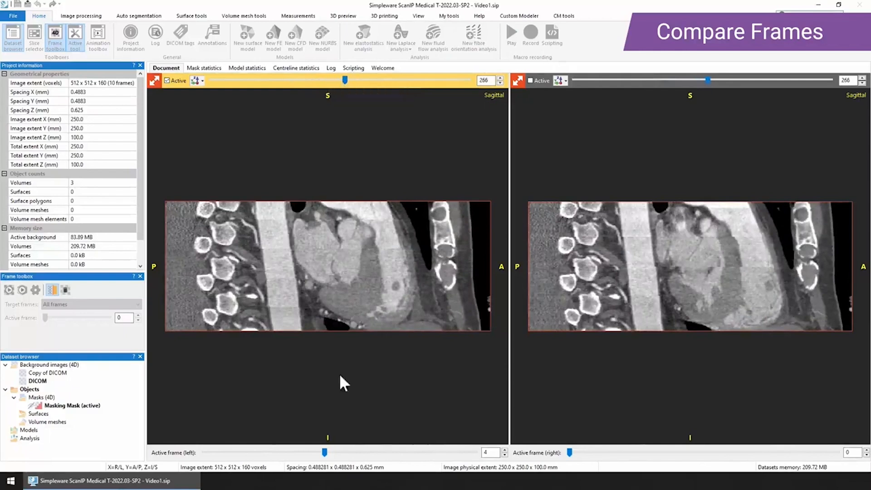
pyautogui.moveTo(571, 445); pyautogui.dragTo(612, 459)
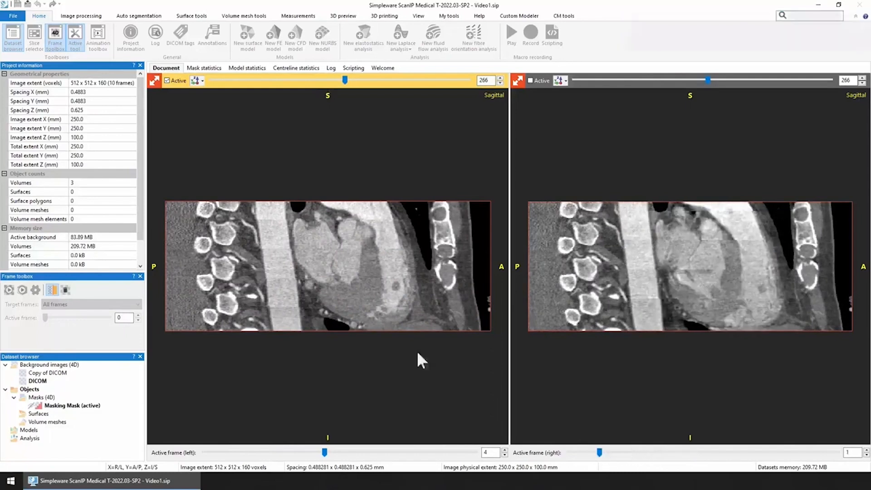
pyautogui.click(51, 288)
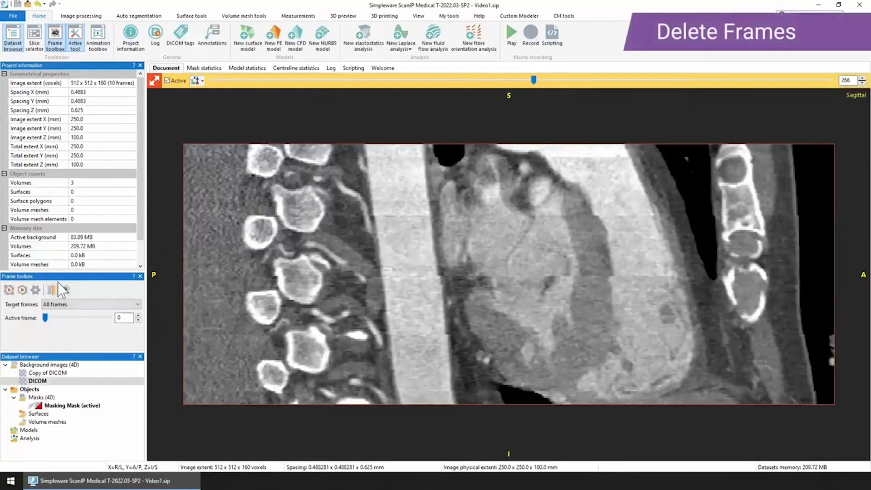
# View the list of frames available for deletion, dismiss it without deleting any, and restore the four-view layout.
pyautogui.click(66, 290)
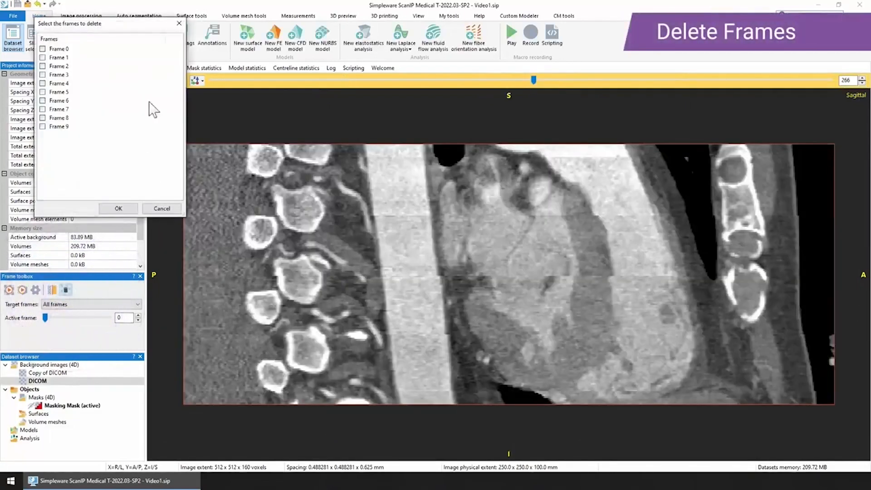
pyautogui.click(179, 23)
pyautogui.click(154, 81)
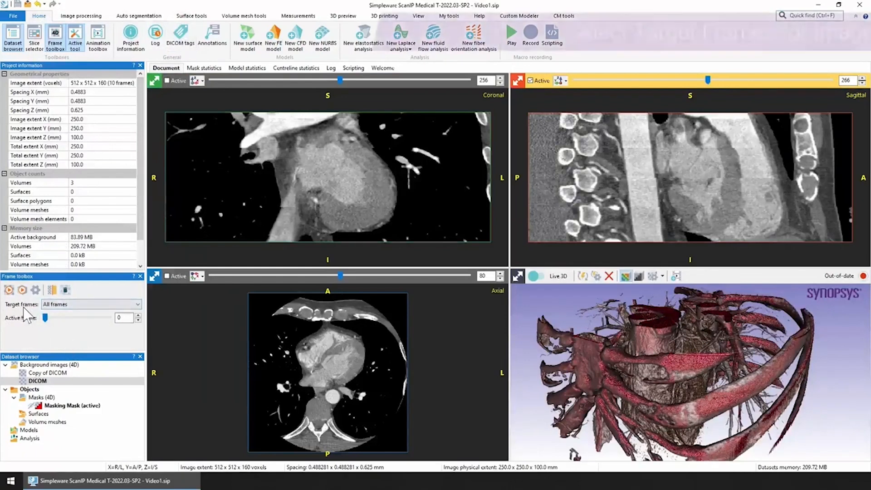
# Switch the target frames to Active frame and back to All frames.
pyautogui.click(87, 305)
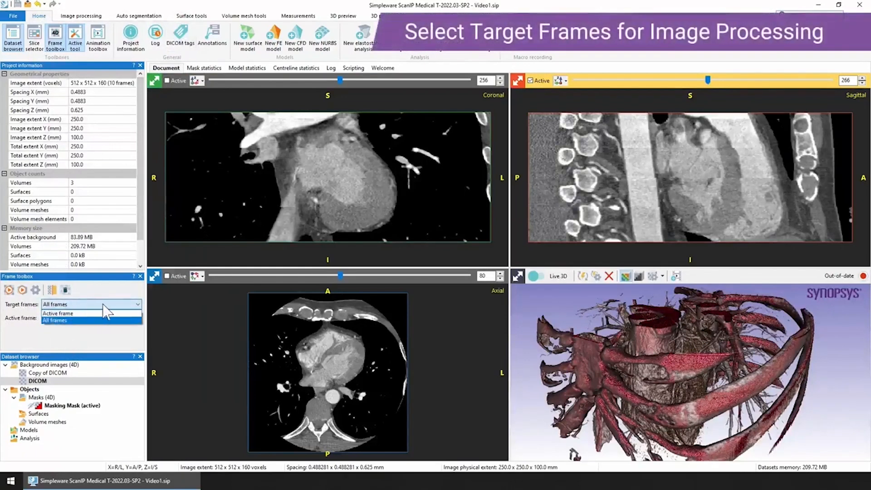
pyautogui.click(102, 312)
pyautogui.click(100, 302)
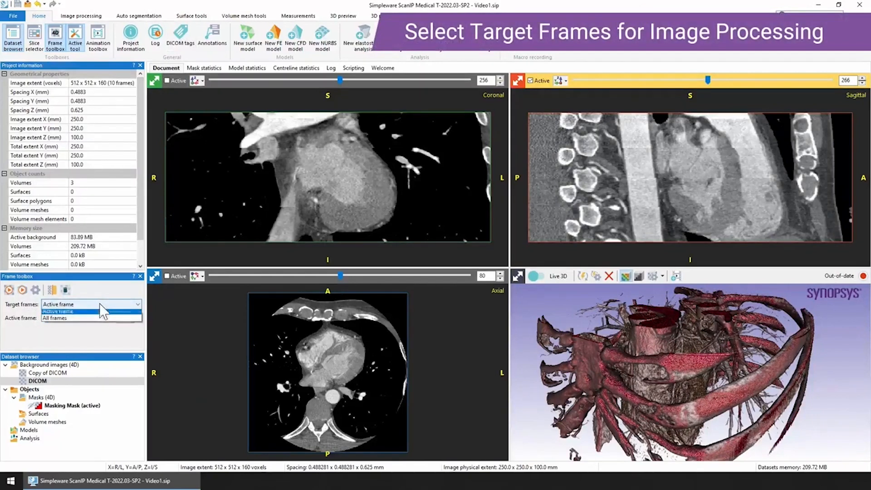
pyautogui.click(94, 320)
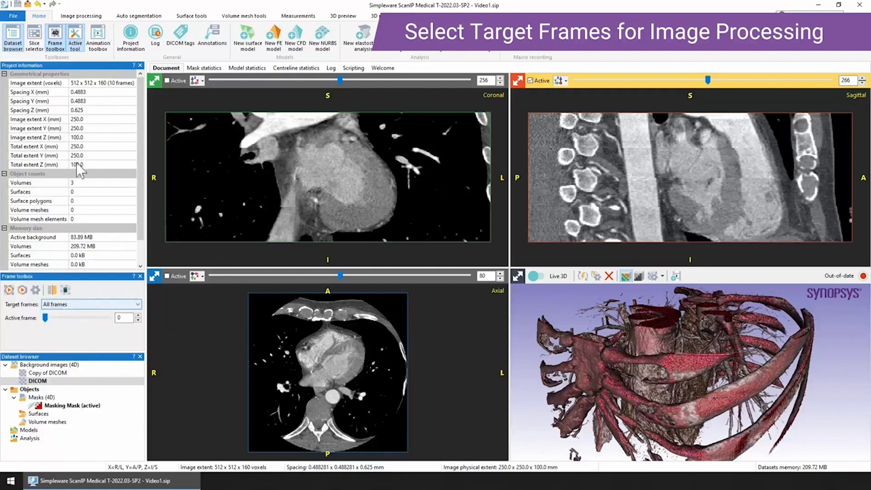
# Check the Threshold tool's target frames by switching to Active frame and back to All frames, and inspect the Background flood fill tool's target frames.
pyautogui.click(92, 17)
pyautogui.click(197, 39)
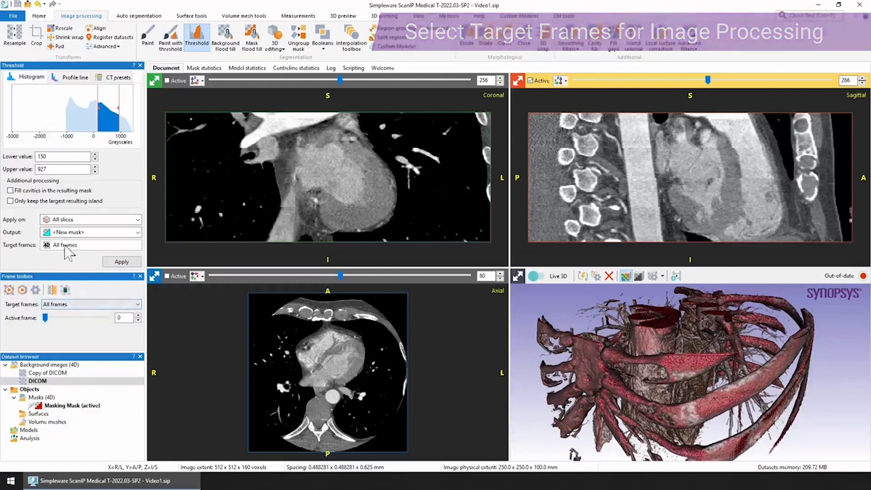
pyautogui.click(76, 304)
pyautogui.click(68, 313)
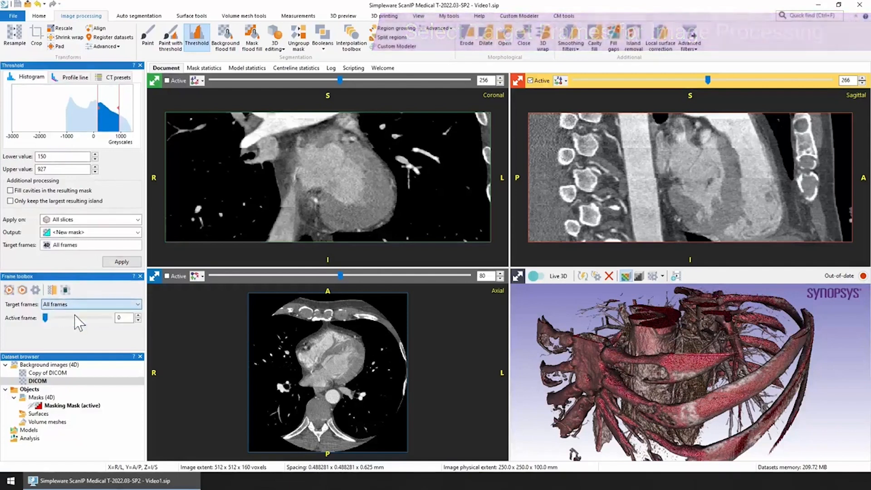
pyautogui.click(89, 304)
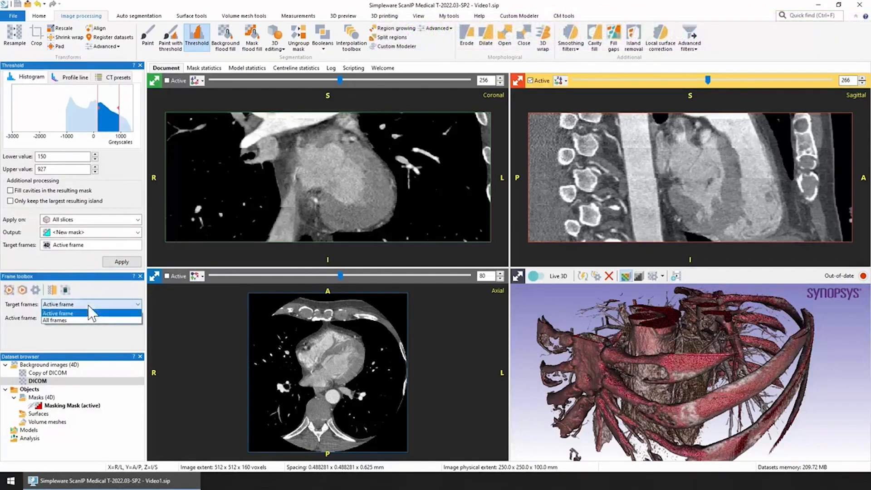
pyautogui.click(68, 322)
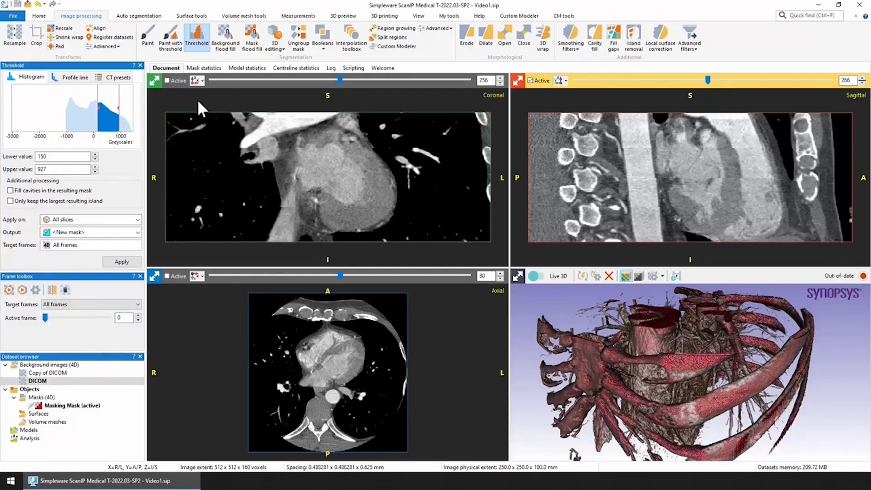
pyautogui.click(226, 37)
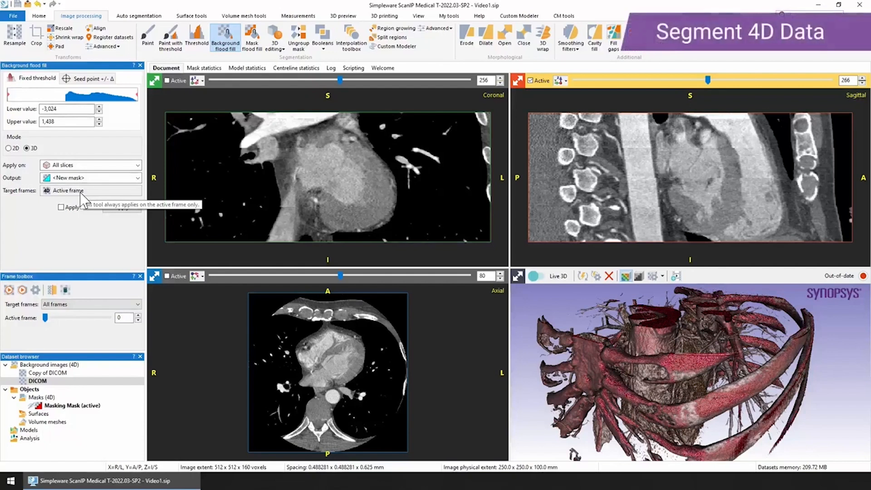
# Run the Heart CT auto segmentation on all frames of the DICOM background with landmarks created, and dismiss the summary.
pyautogui.click(150, 15)
pyautogui.click(116, 36)
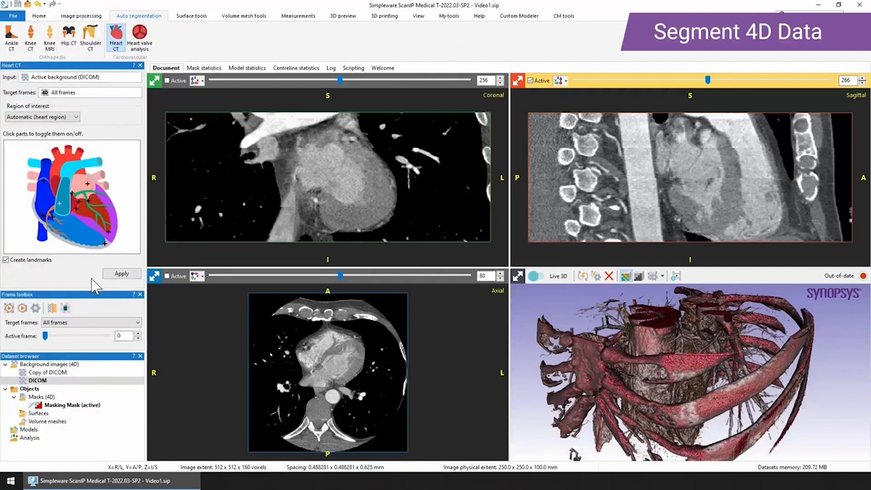
pyautogui.click(130, 275)
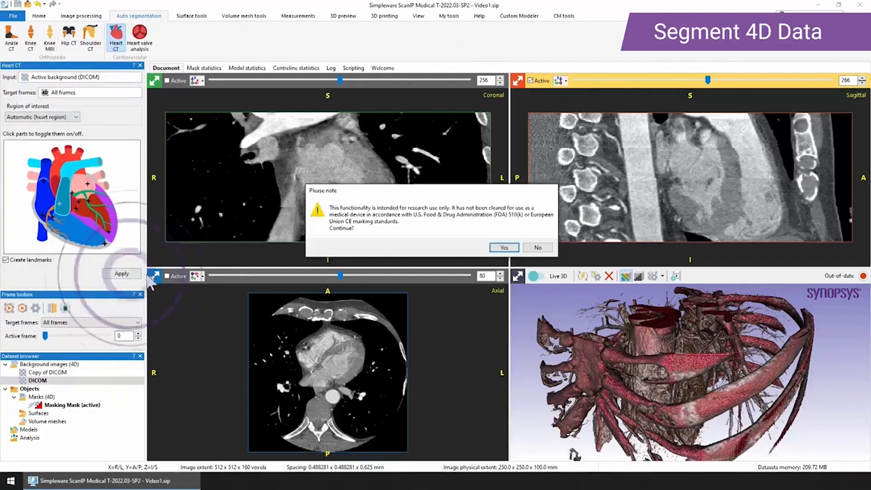
pyautogui.click(558, 247)
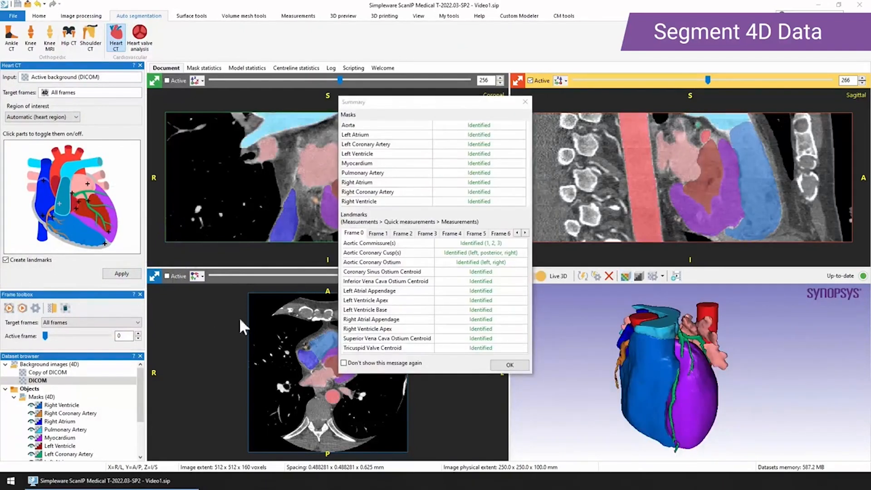
pyautogui.click(522, 365)
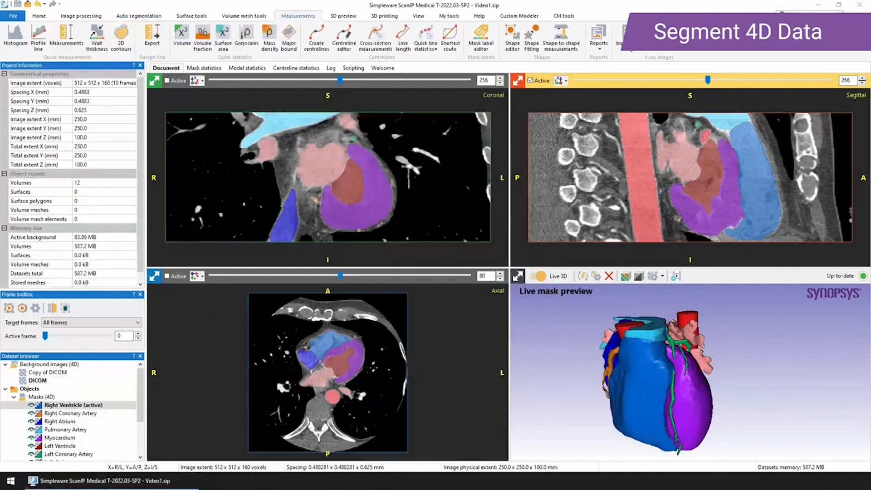
# Play the segmented heart masks in the 2D cine mode and in the 3D cine mode, stopping each playback.
pyautogui.click(9, 309)
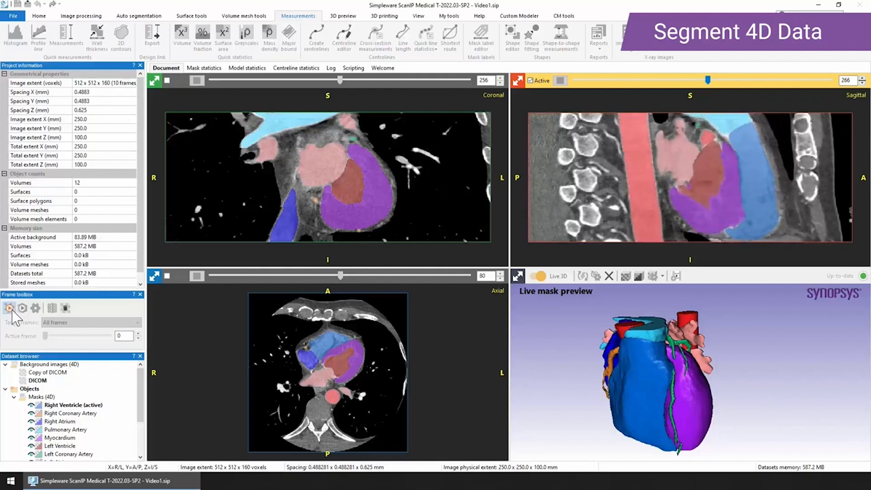
pyautogui.click(9, 308)
pyautogui.click(22, 308)
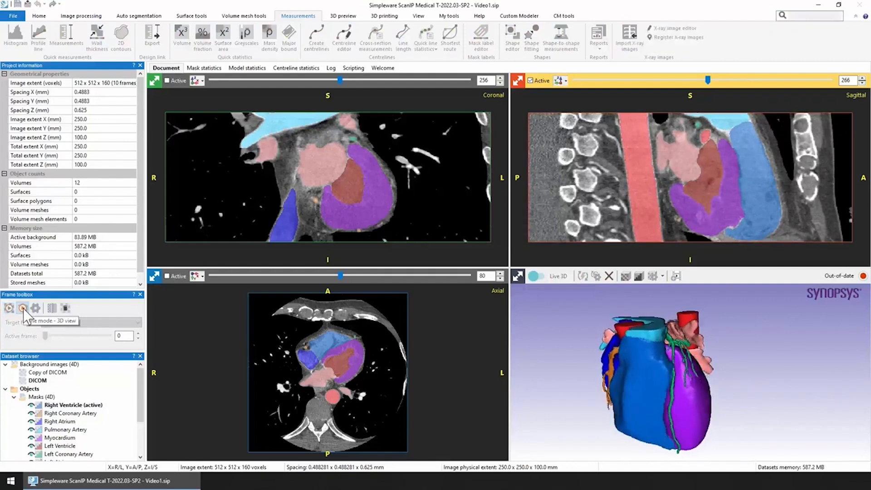
pyautogui.click(24, 309)
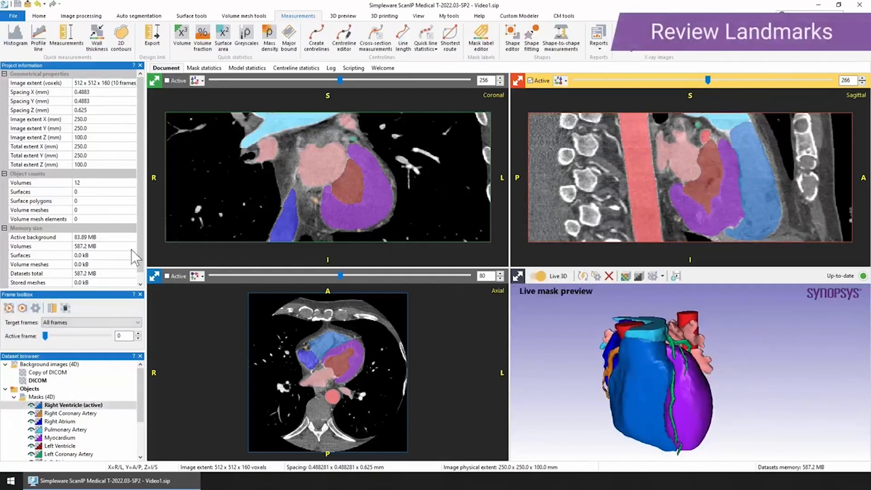
# Isolate the Aorta mask and bring its aortic root close up in the 3D view.
pyautogui.scroll(-3, 68, 431)
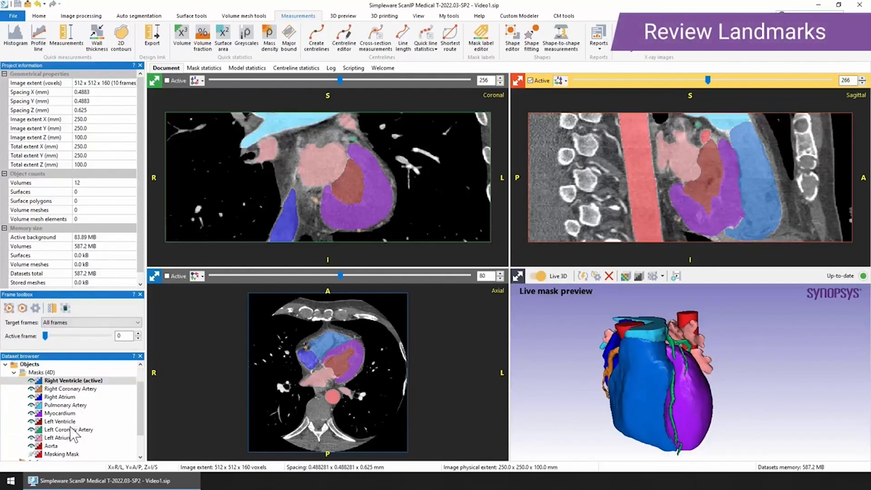
pyautogui.rightClick(49, 414)
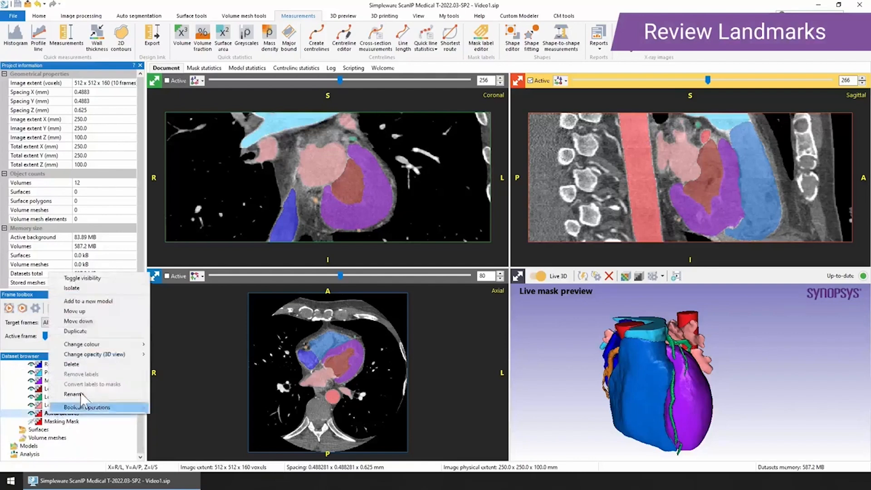
pyautogui.click(71, 288)
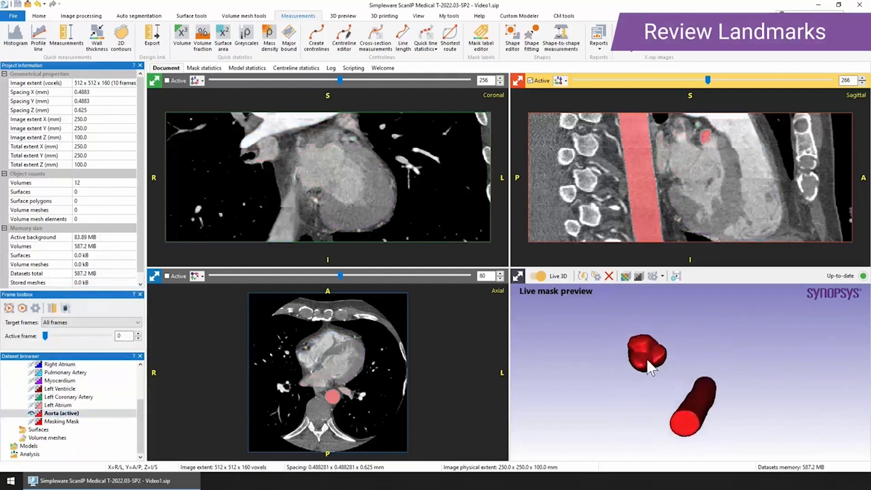
pyautogui.scroll(5, 645, 358)
pyautogui.scroll(2, 647, 367)
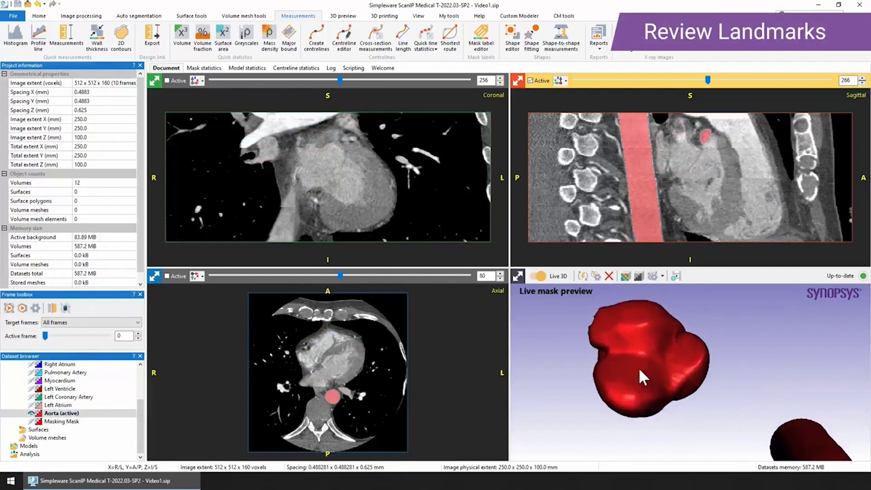
# Open the Measurements tool and select the three aortic commissure landmarks to examine their positions on the aorta in 3D.
pyautogui.click(66, 37)
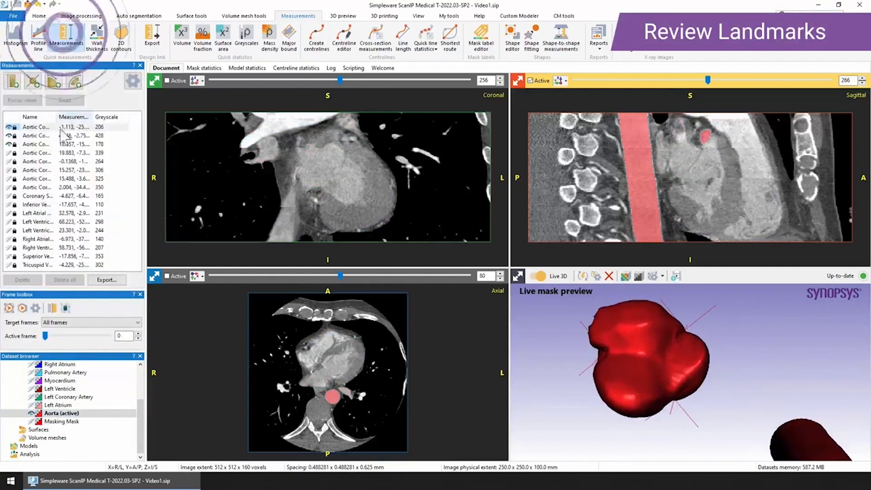
pyautogui.moveTo(38, 127); pyautogui.dragTo(41, 144)
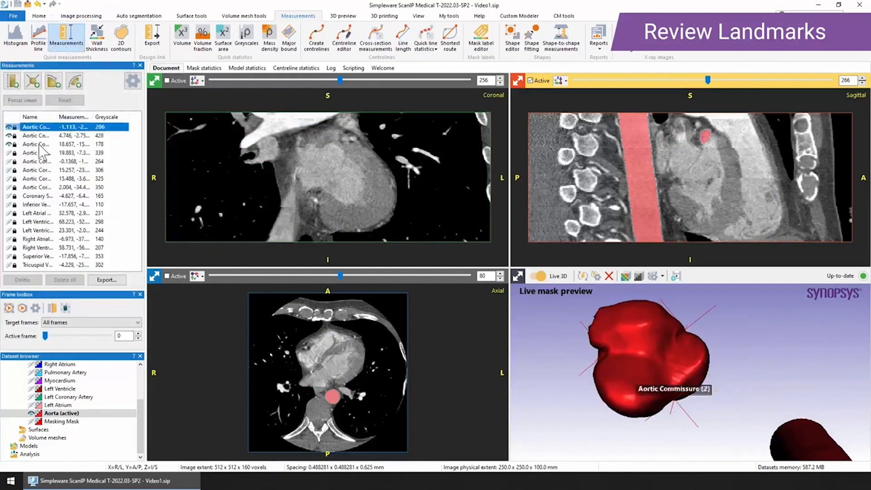
pyautogui.rightClick(40, 148)
pyautogui.click(147, 180)
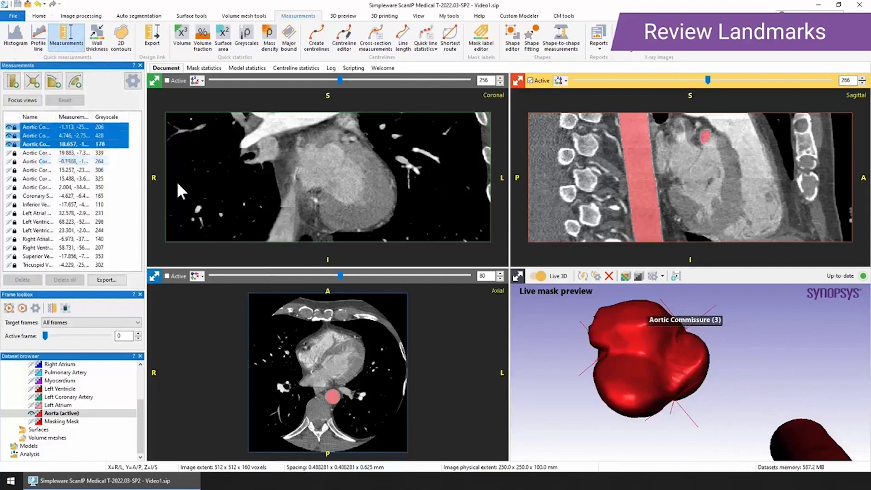
pyautogui.moveTo(764, 393); pyautogui.dragTo(666, 389)
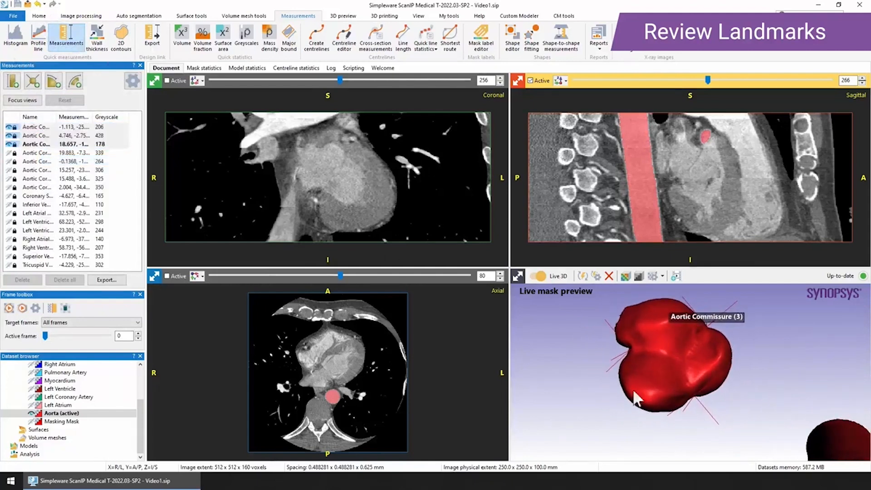
# Play the 3D cine mode to follow the aortic commissure landmarks through the frames, stop it, and close the Measurements tool.
pyautogui.click(22, 309)
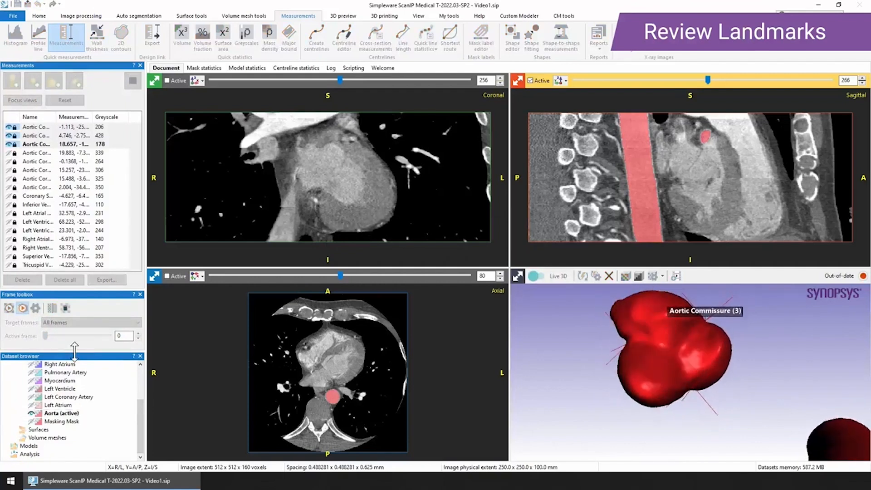
pyautogui.click(22, 307)
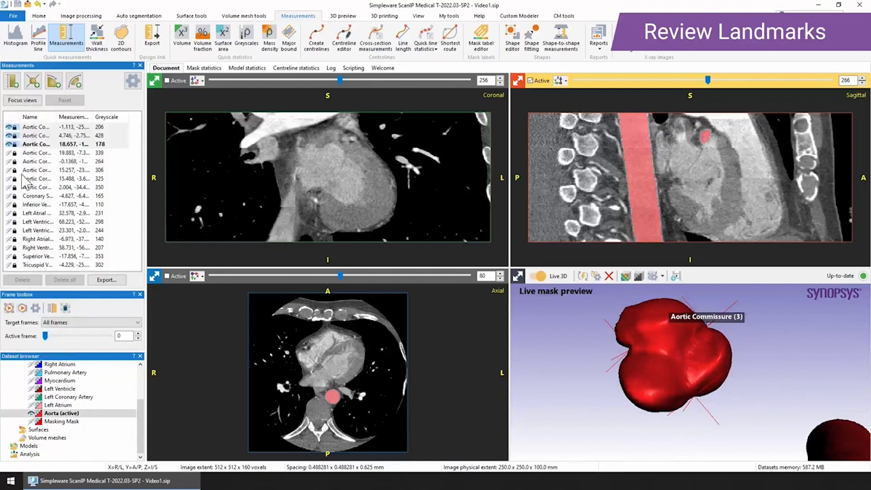
pyautogui.click(66, 42)
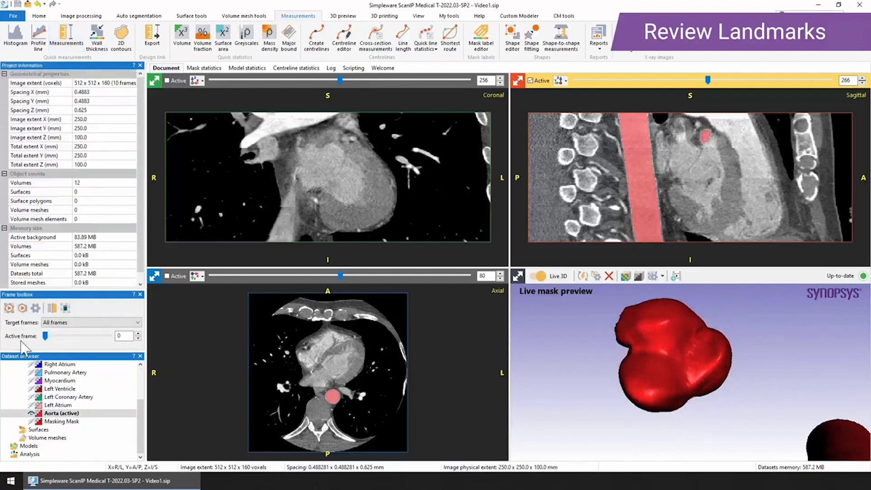
# Make all the segmented heart masks from Right Ventricle to Aorta visible again and view the whole heart in 3D.
pyautogui.scroll(3, 68, 411)
pyautogui.keyDown('shift'); pyautogui.click(60, 405); pyautogui.keyUp('shift')
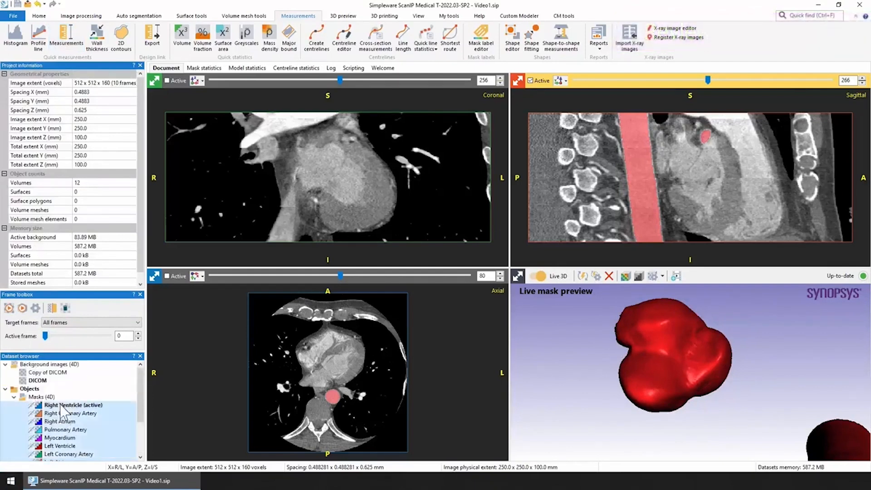
pyautogui.rightClick(61, 406)
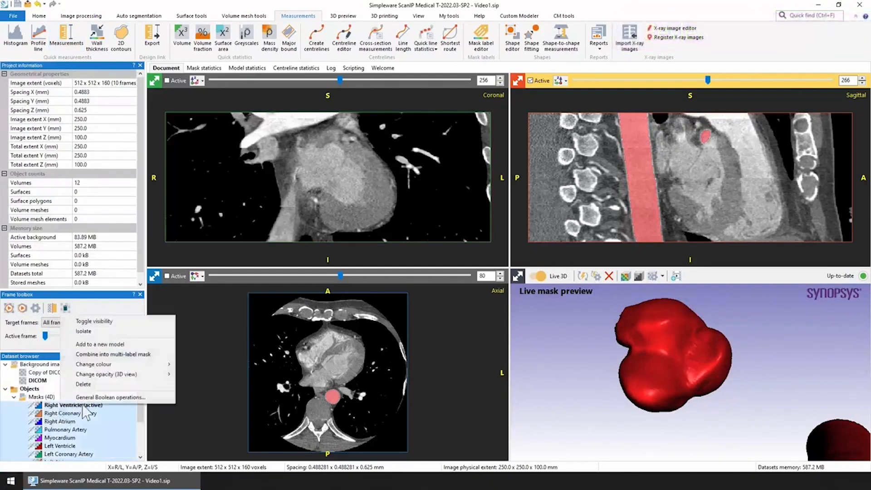
pyautogui.click(112, 323)
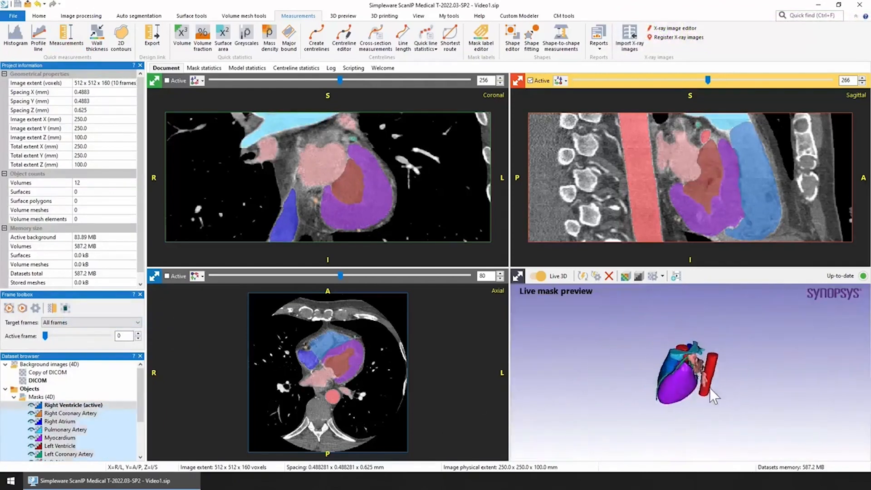
pyautogui.scroll(5, 699, 390)
pyautogui.scroll(-1, 701, 379)
pyautogui.moveTo(681, 389); pyautogui.dragTo(687, 388, button='middle')
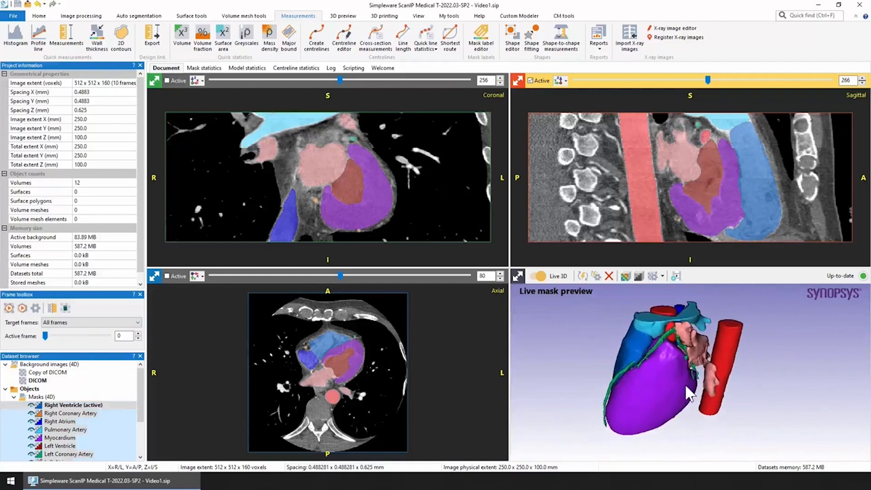